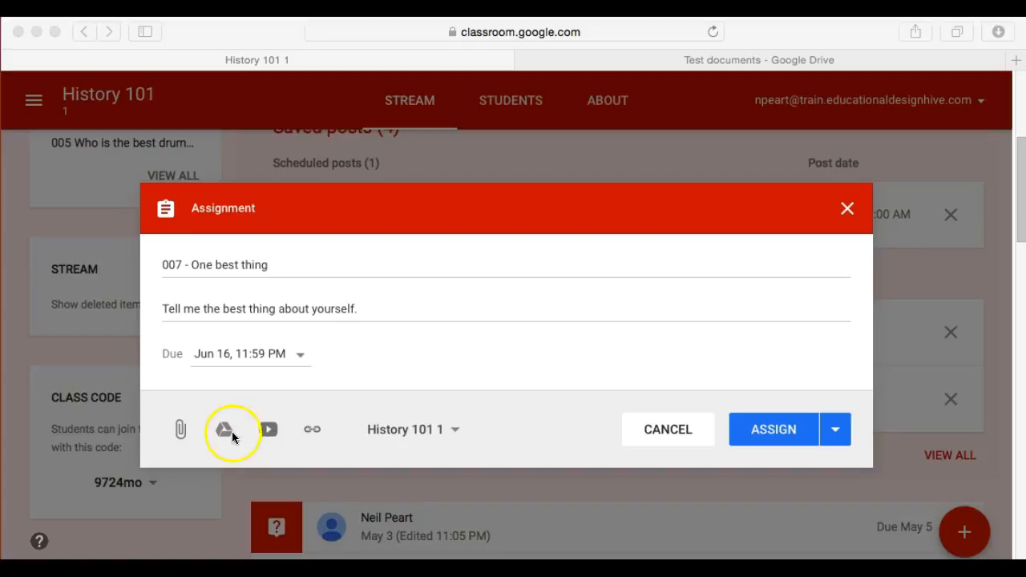
pyautogui.click(260, 440)
pyautogui.click(308, 449)
pyautogui.click(320, 425)
pyautogui.click(221, 440)
# Attach the One best thing presentation from the Test documents folder in My Drive to the assignment
pyautogui.click(224, 434)
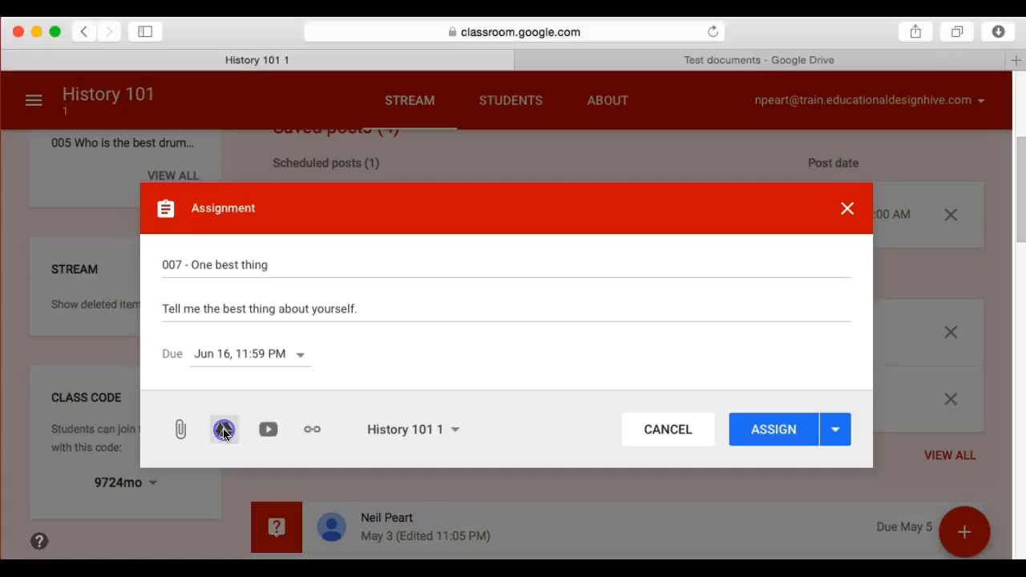
pyautogui.click(223, 434)
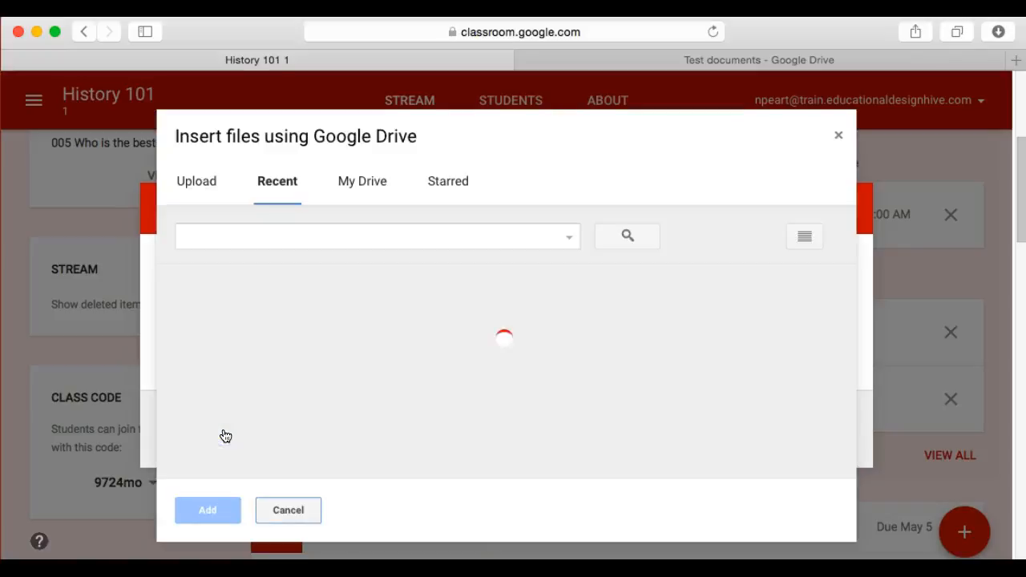
pyautogui.click(361, 184)
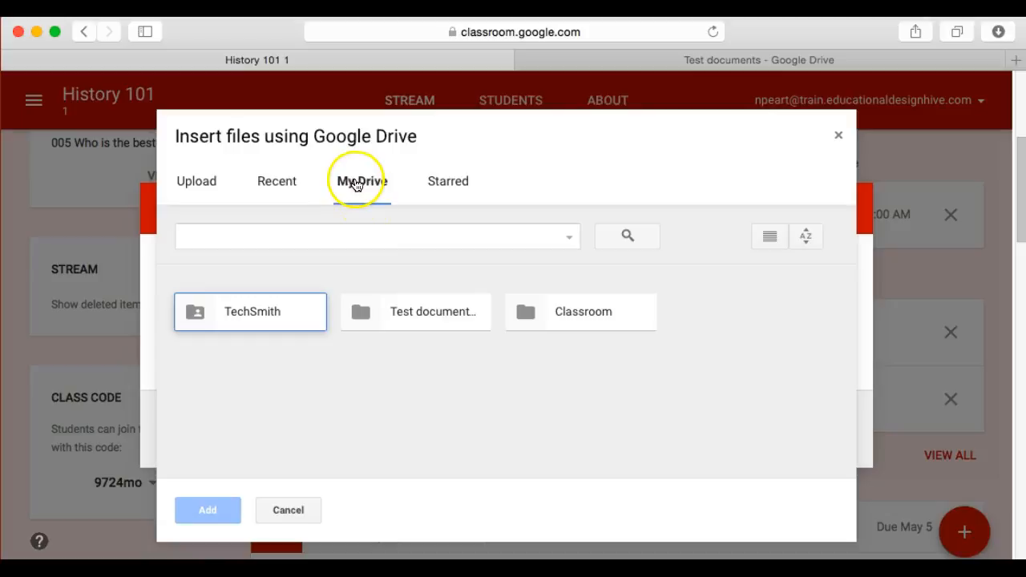
pyautogui.doubleClick(419, 316)
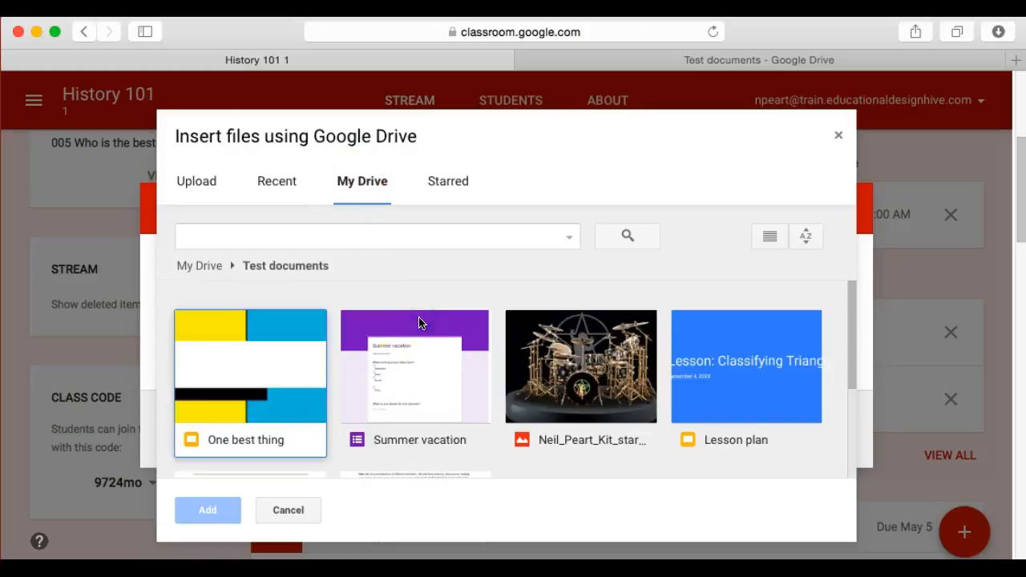
pyautogui.click(229, 424)
pyautogui.click(215, 516)
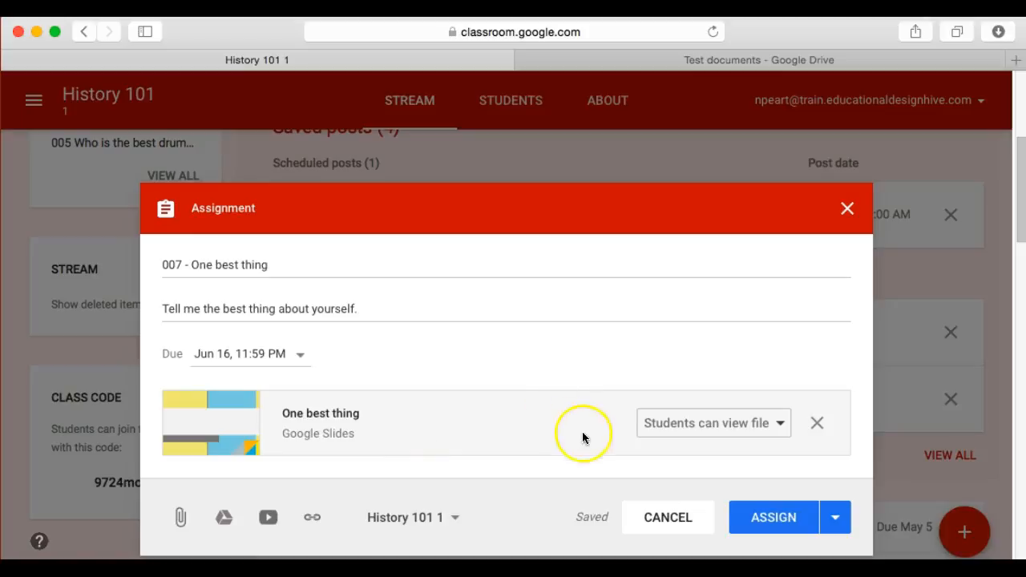
# Set the One best thing attachment's access to "Students can edit file"
pyautogui.click(661, 425)
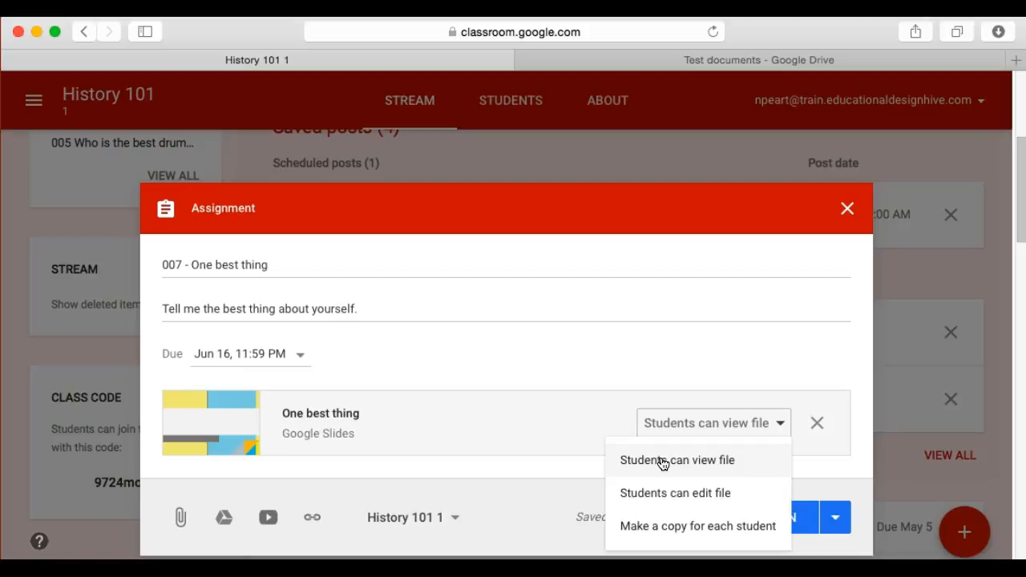
pyautogui.click(665, 501)
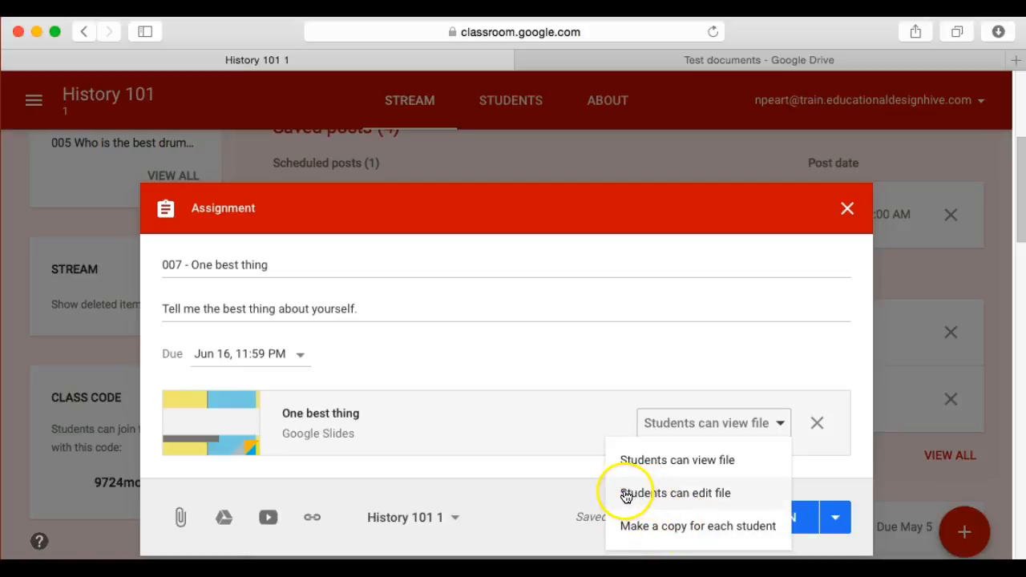
pyautogui.click(701, 498)
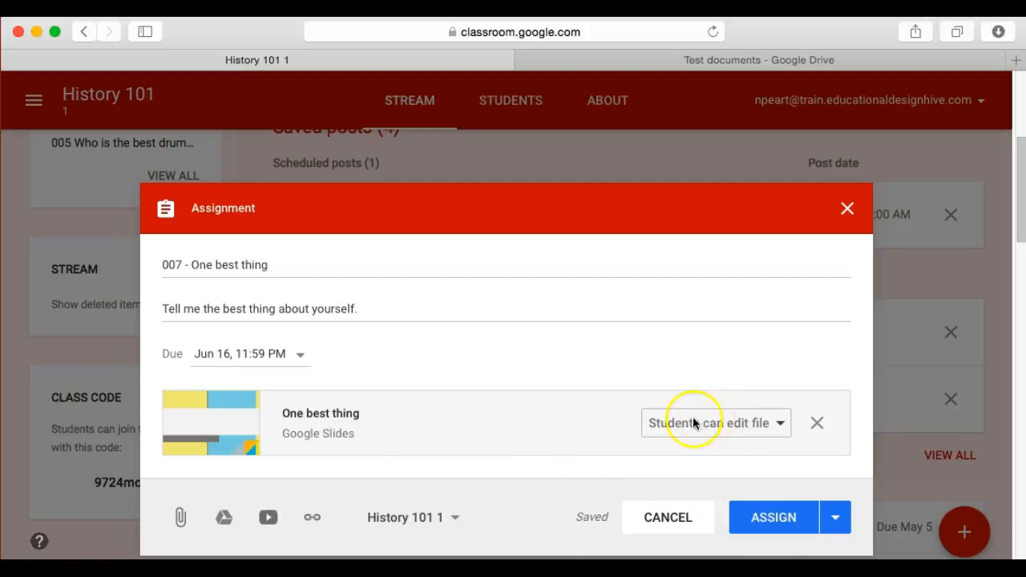
# Attach the Report document from My Drive's Test documents folder and set it to "Make a copy for each student"
pyautogui.click(224, 519)
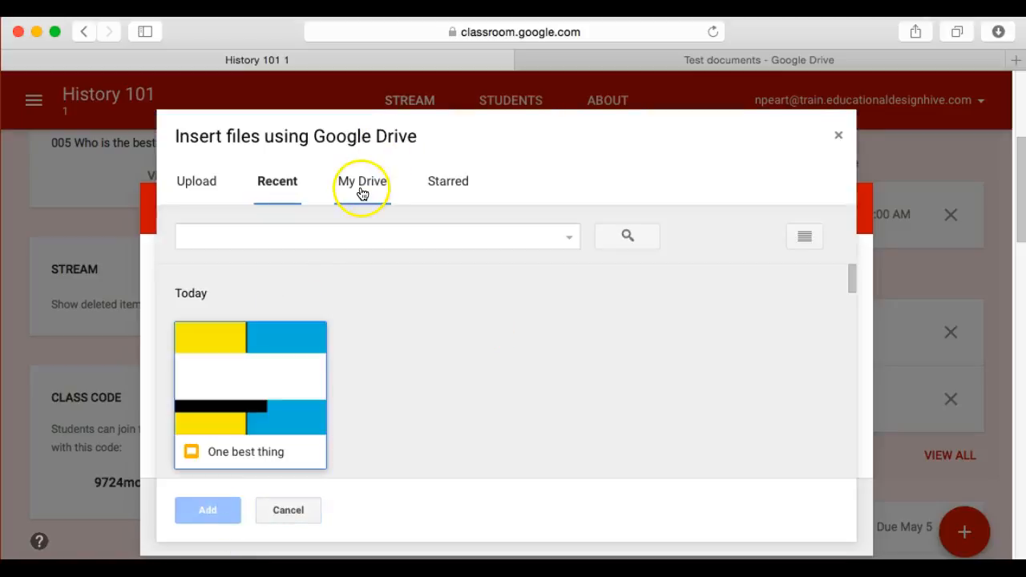
pyautogui.click(361, 191)
pyautogui.doubleClick(400, 315)
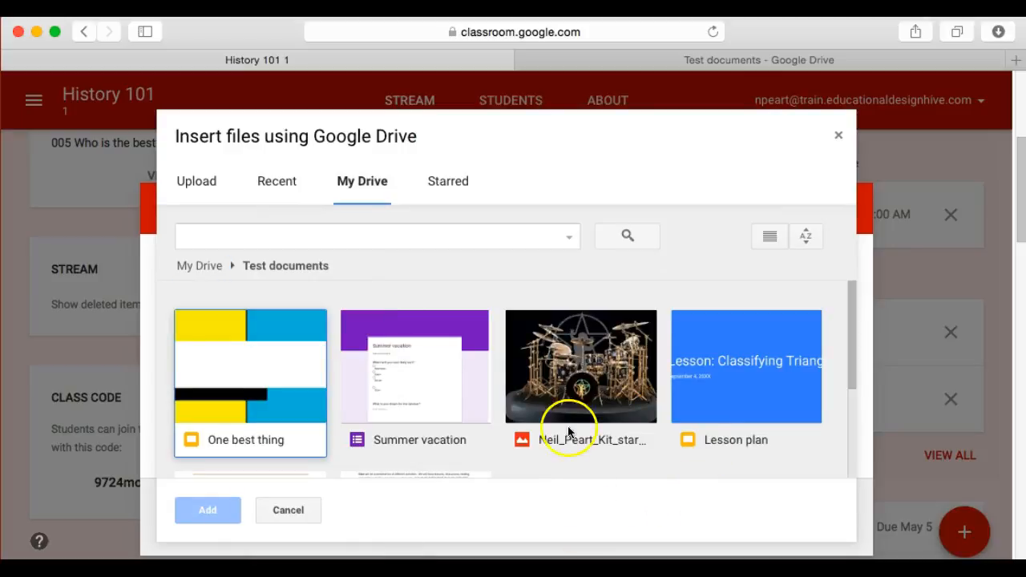
pyautogui.scroll(-3, 571, 366)
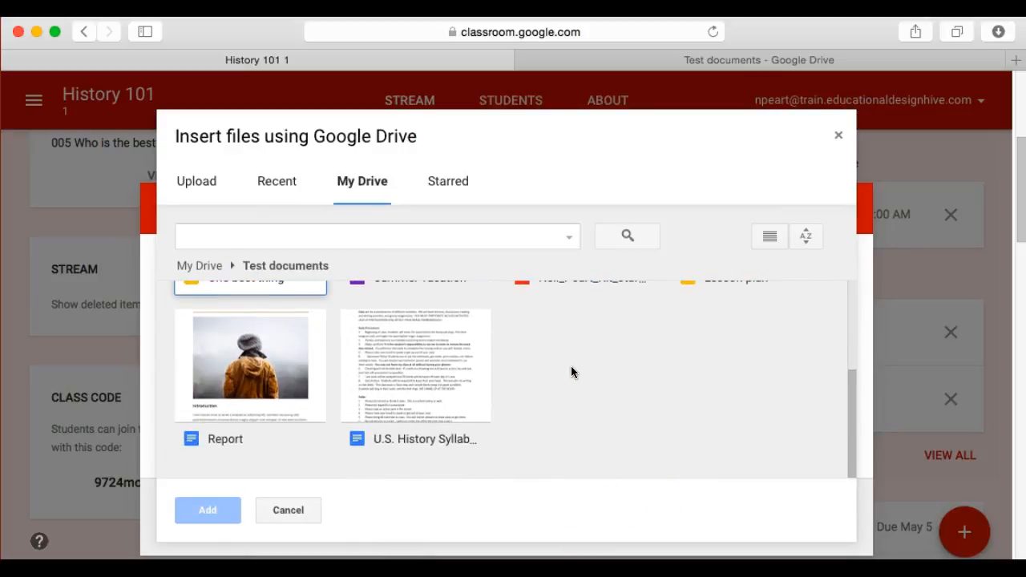
pyautogui.click(287, 384)
pyautogui.click(218, 514)
pyautogui.click(671, 494)
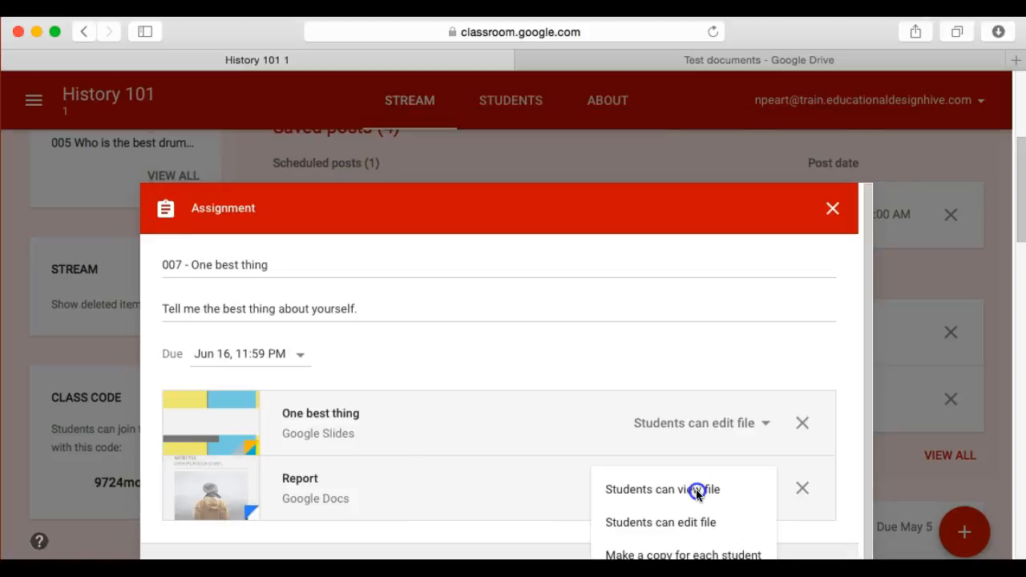
pyautogui.click(650, 553)
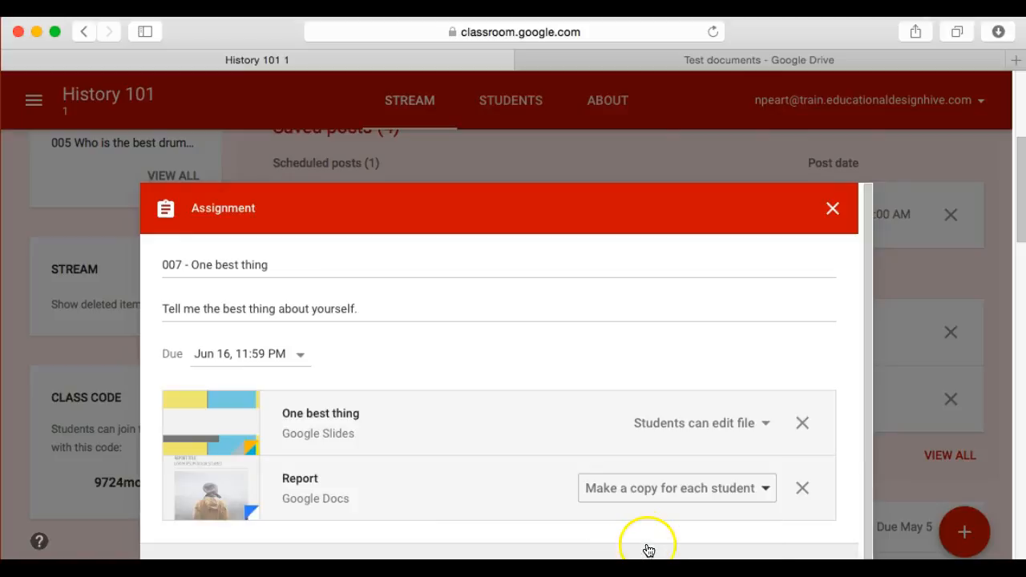
# Assign "007 - One best thing" to the History 101 class
pyautogui.scroll(-1, 571, 482)
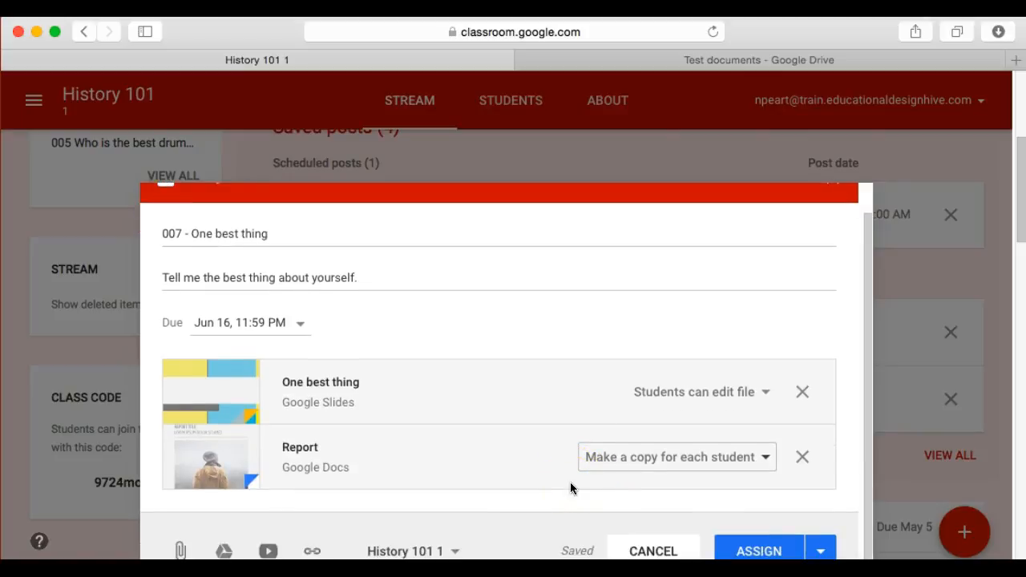
pyautogui.scroll(-2, 570, 482)
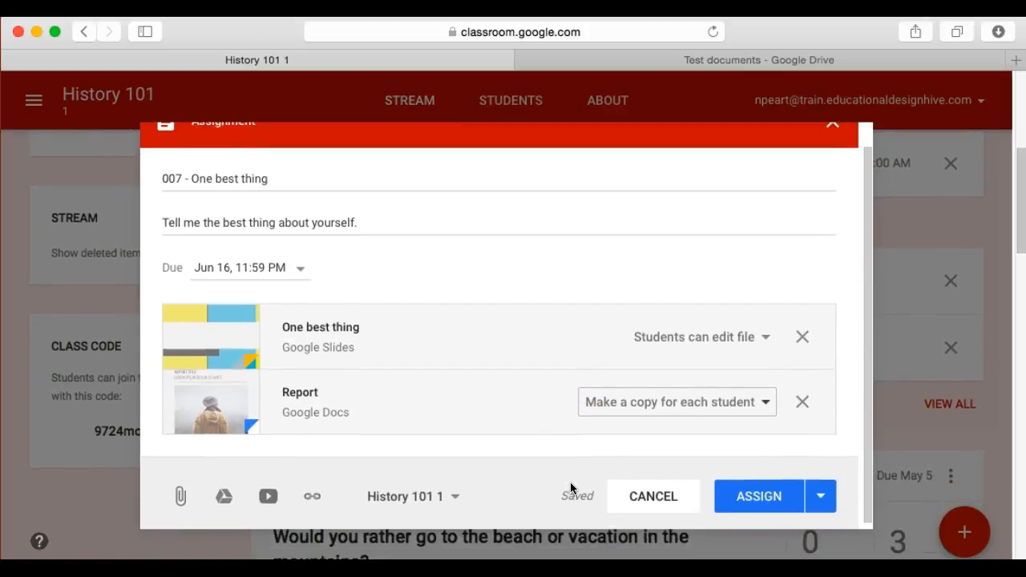
pyautogui.click(742, 494)
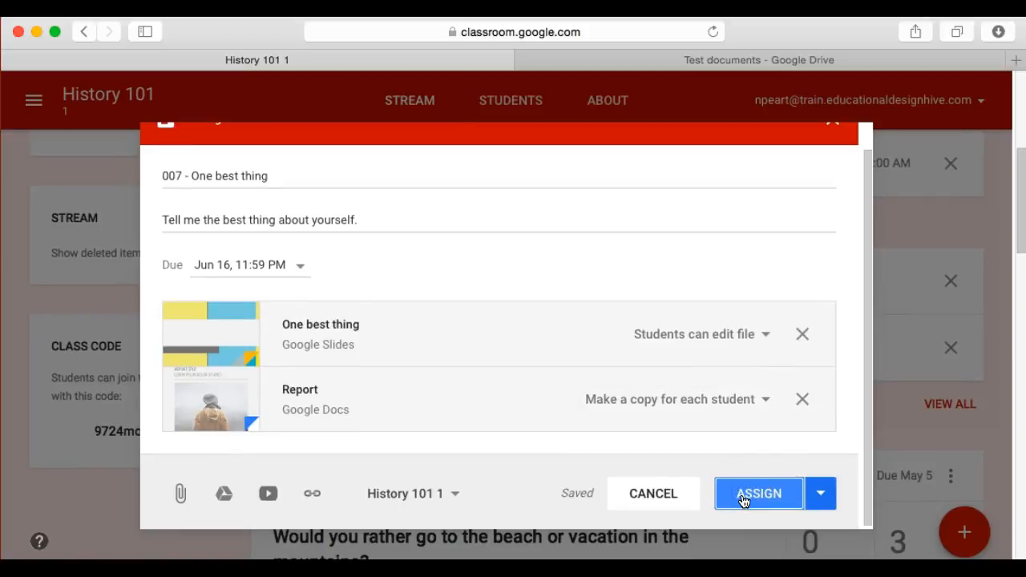
pyautogui.click(742, 496)
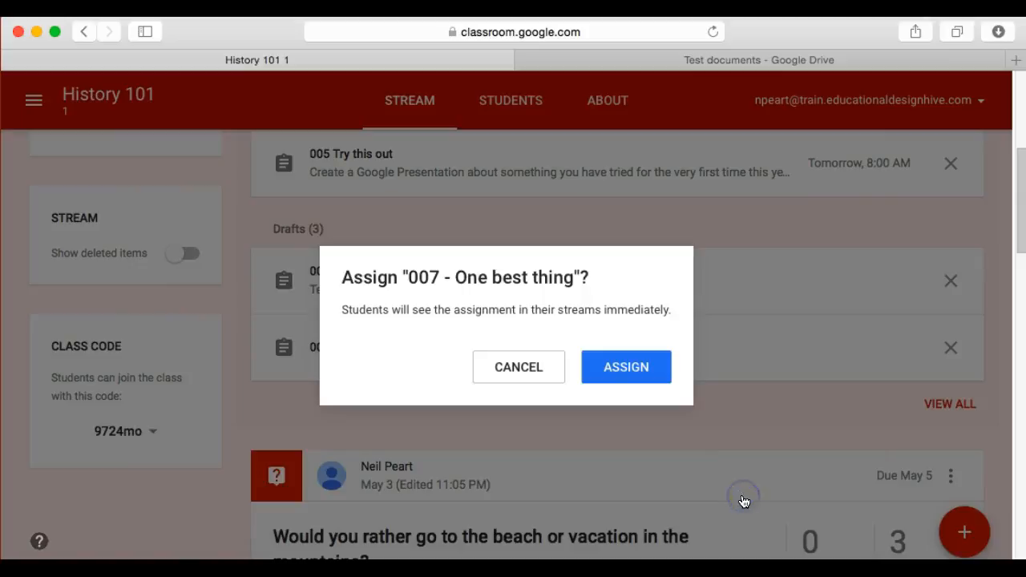
pyautogui.click(606, 374)
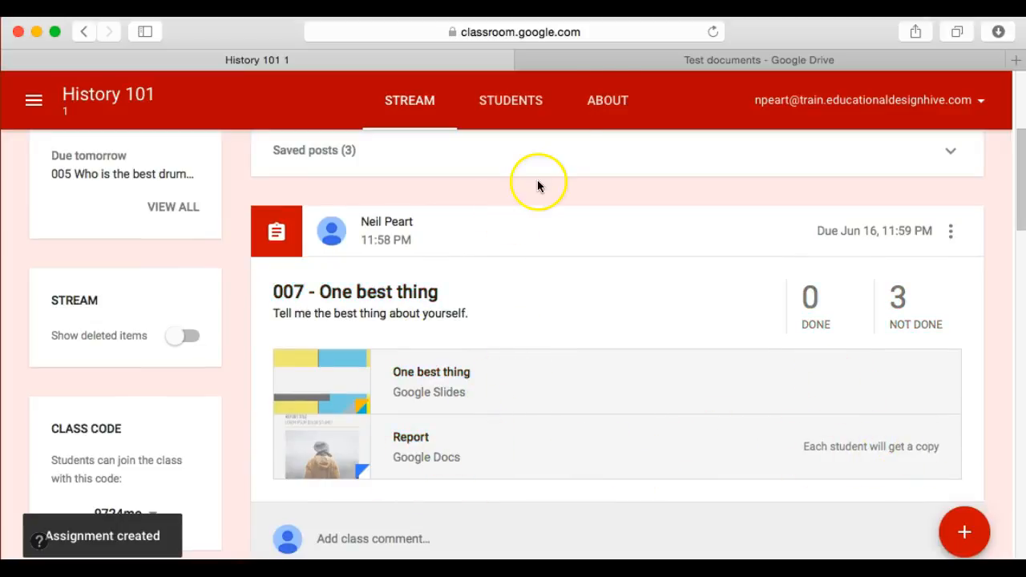
# Switch to the student's Chrome window and open the History 101 class from the class list
pyautogui.moveTo(769, 42); pyautogui.dragTo(756, 124)
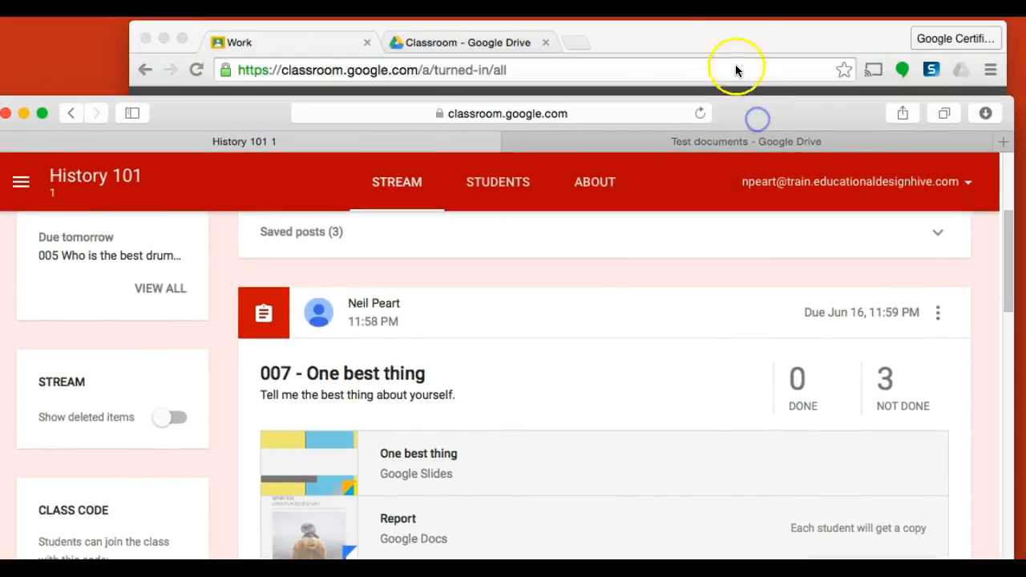
pyautogui.click(712, 33)
pyautogui.click(162, 116)
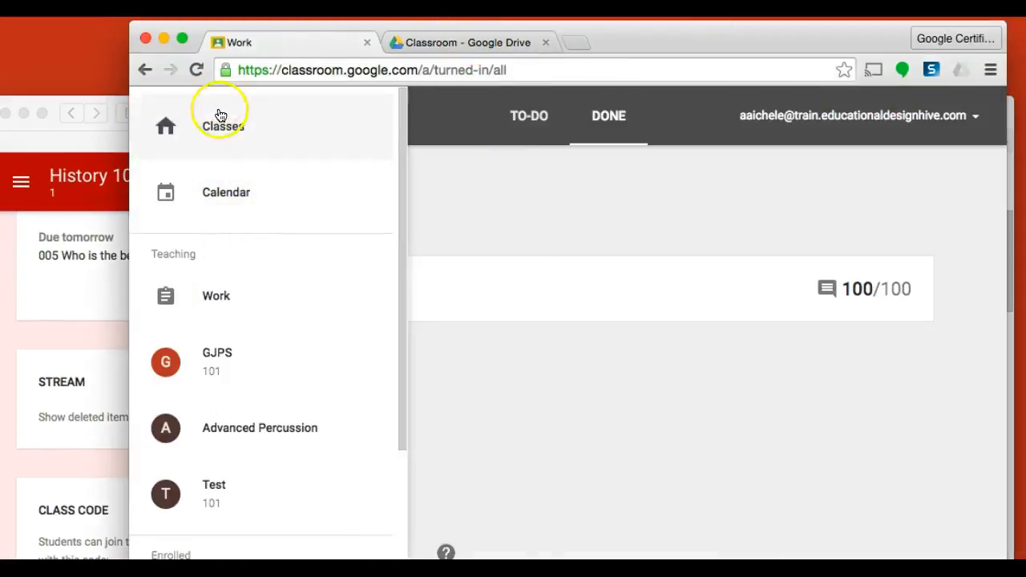
pyautogui.click(218, 112)
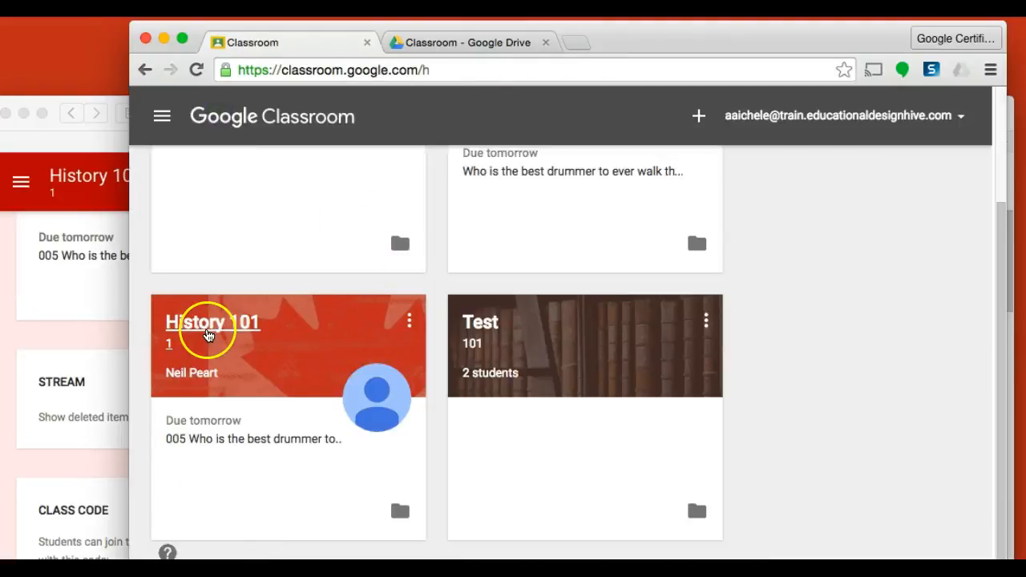
pyautogui.click(206, 321)
pyautogui.scroll(3, 489, 379)
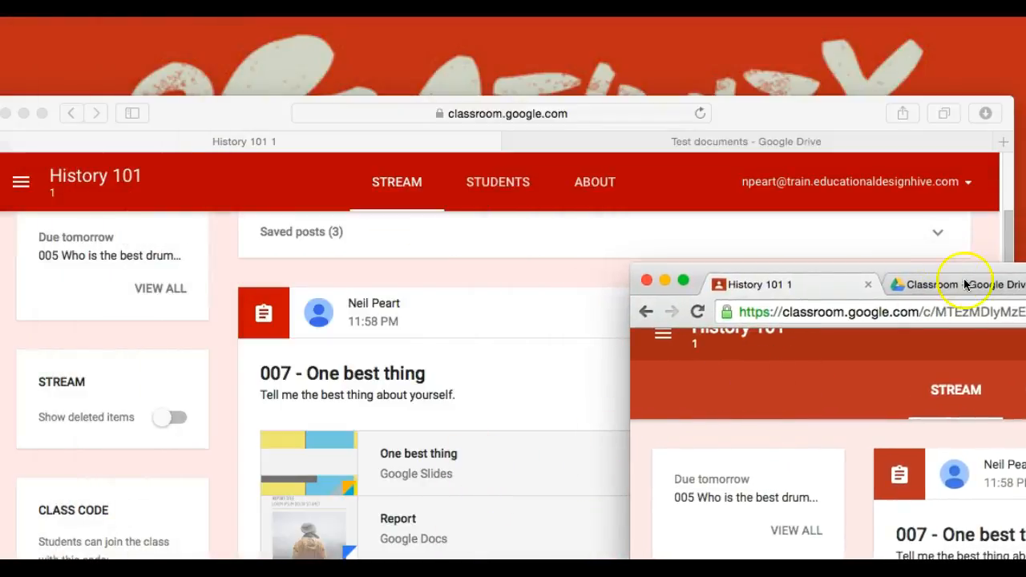
pyautogui.moveTo(1025, 275); pyautogui.dragTo(624, 36)
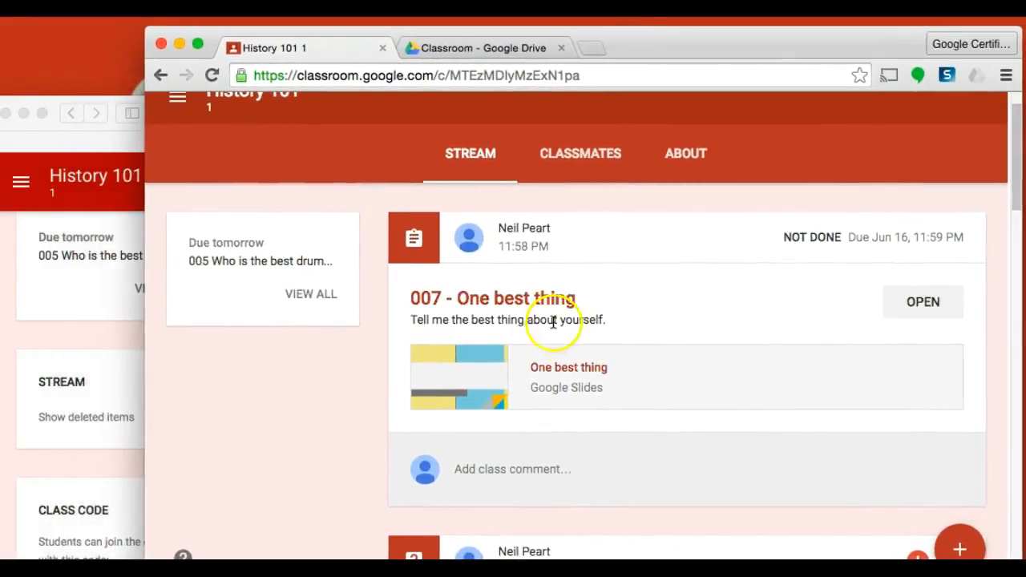
# Open the "007 - One best thing" assignment as the student and review its attachments and work area
pyautogui.click(935, 303)
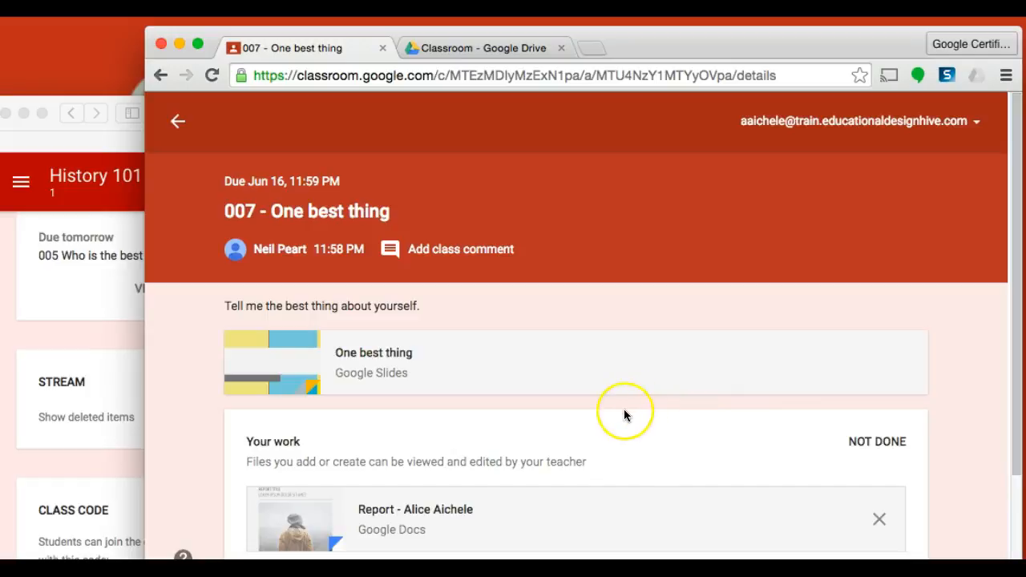
pyautogui.scroll(-3, 625, 410)
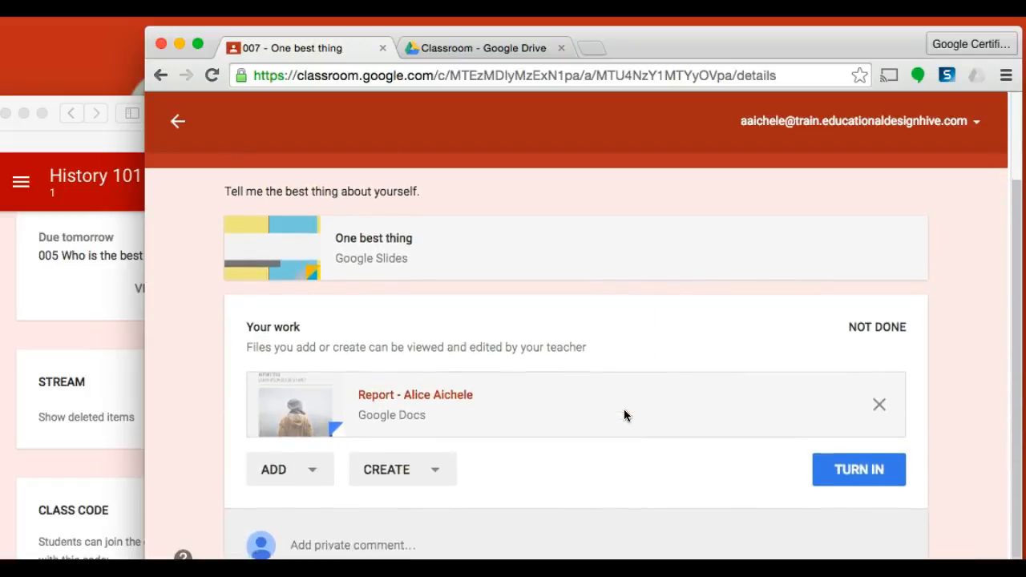
pyautogui.scroll(1, 624, 415)
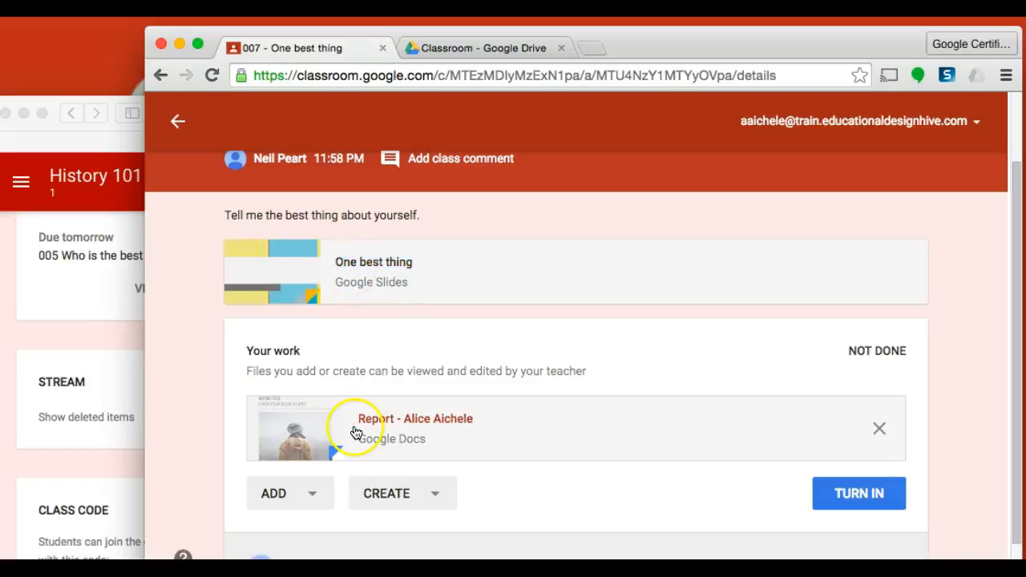
# Open the student's own copy of the Report document and look through its pages
pyautogui.click(434, 427)
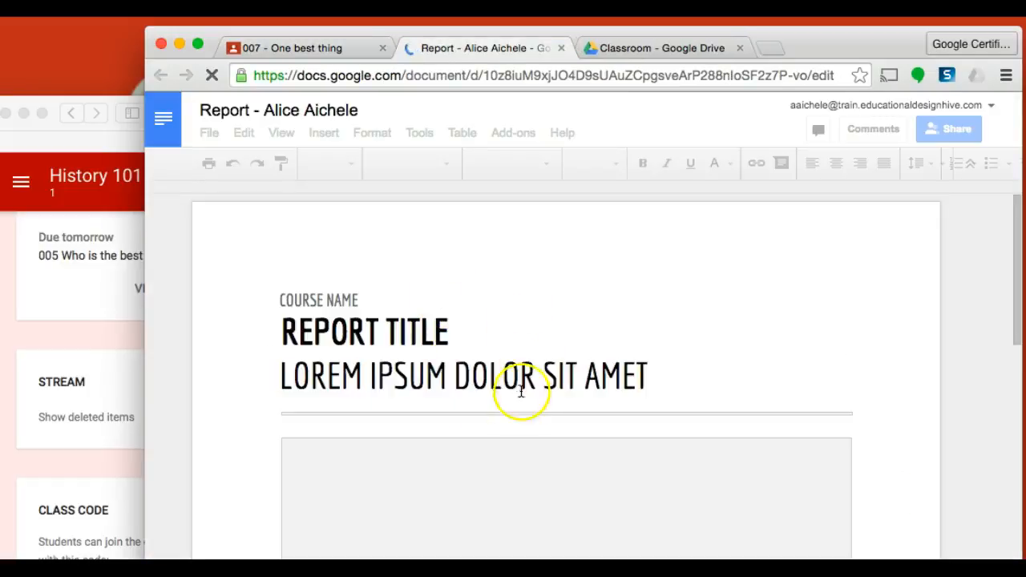
pyautogui.scroll(-2, 464, 394)
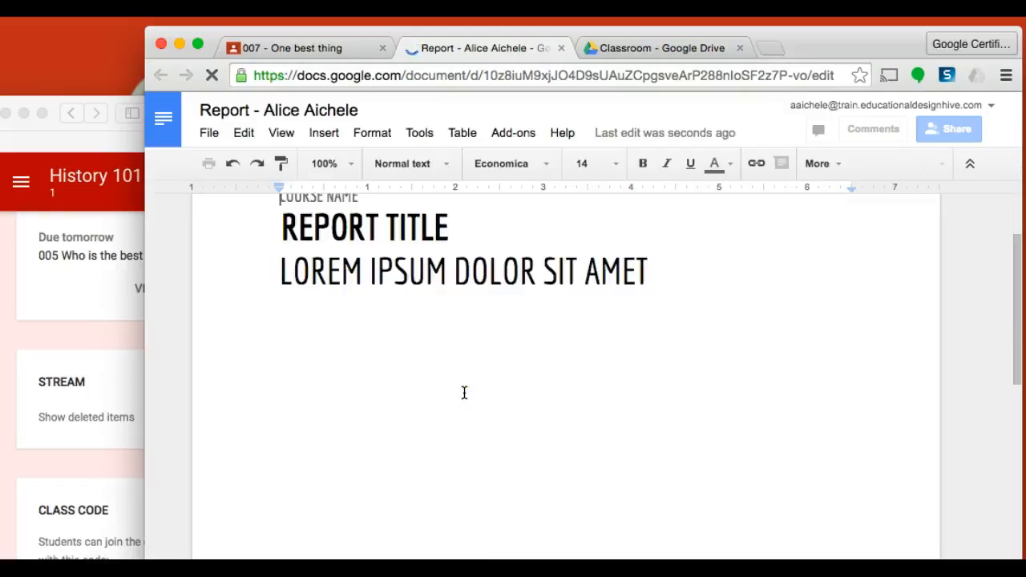
pyautogui.scroll(-10, 464, 393)
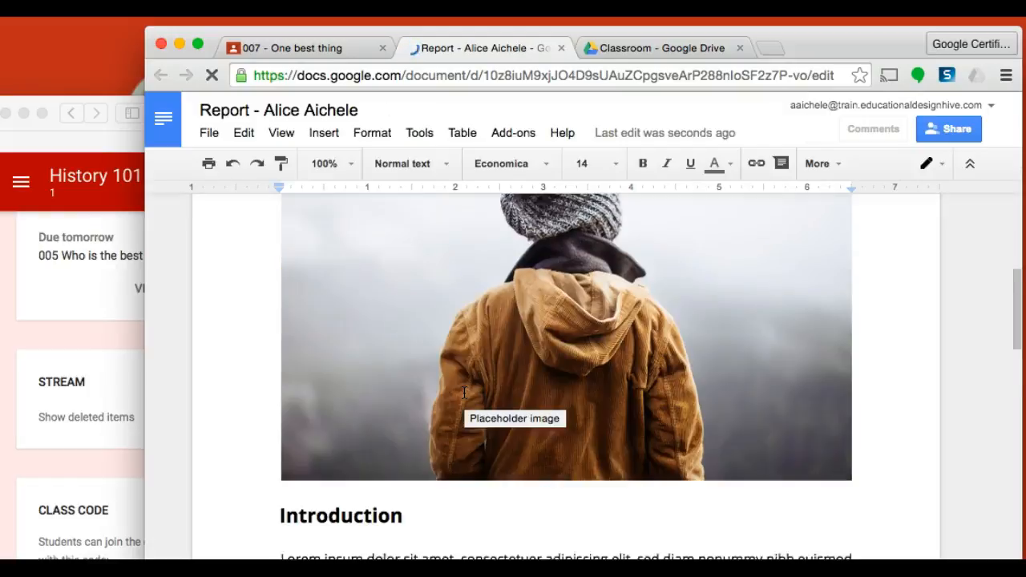
pyautogui.scroll(-1, 465, 393)
pyautogui.scroll(1, 465, 385)
pyautogui.click(685, 250)
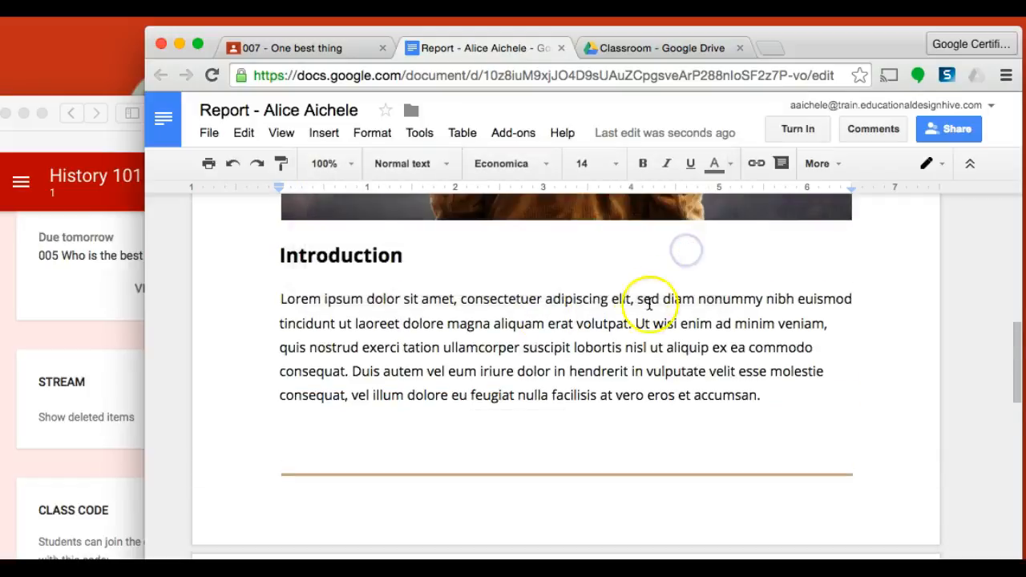
pyautogui.scroll(10, 637, 320)
pyautogui.click(578, 329)
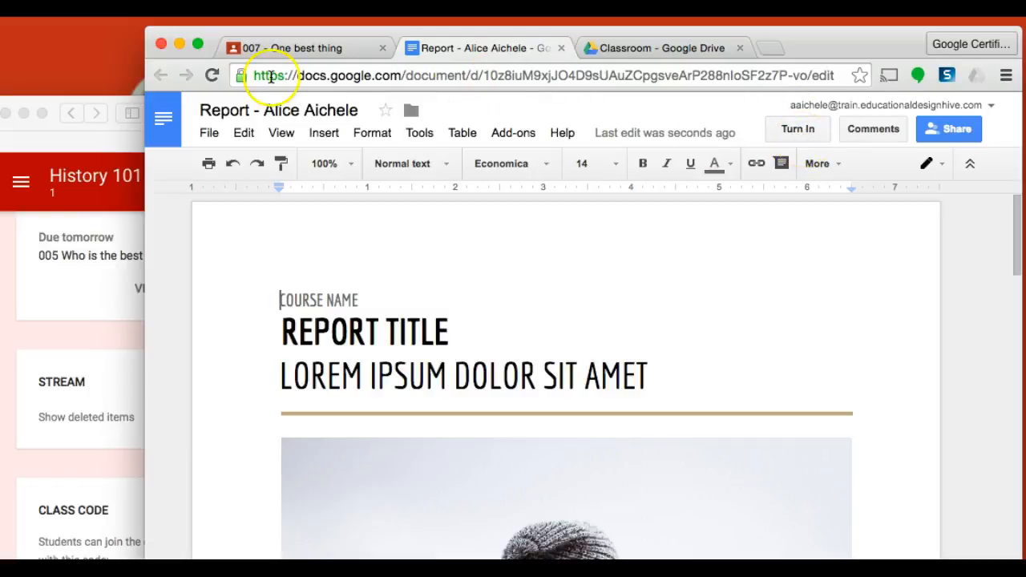
# Return to the student's assignment page and open the shared One best thing presentation
pyautogui.click(303, 47)
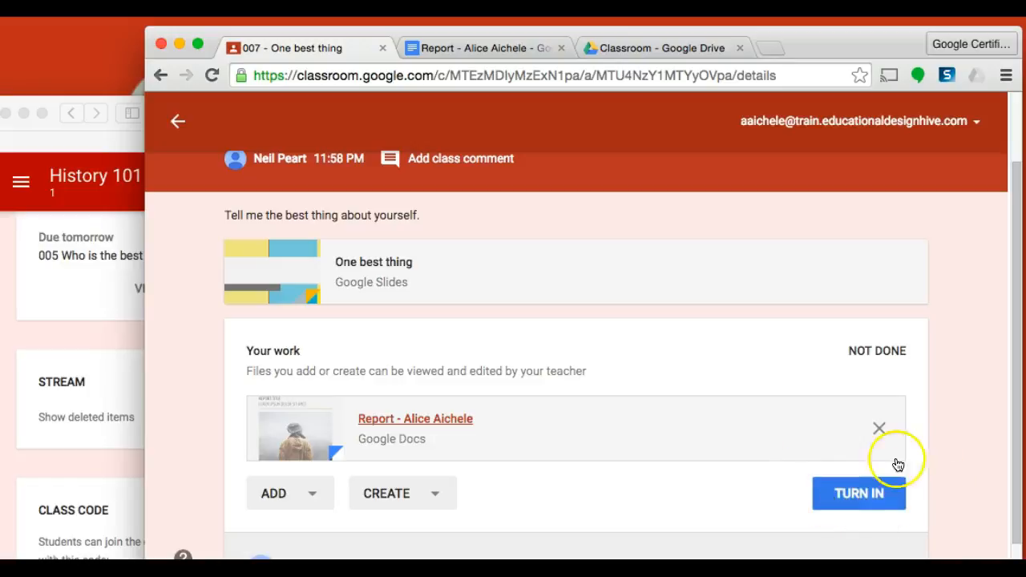
pyautogui.scroll(-2, 694, 407)
pyautogui.scroll(3, 697, 408)
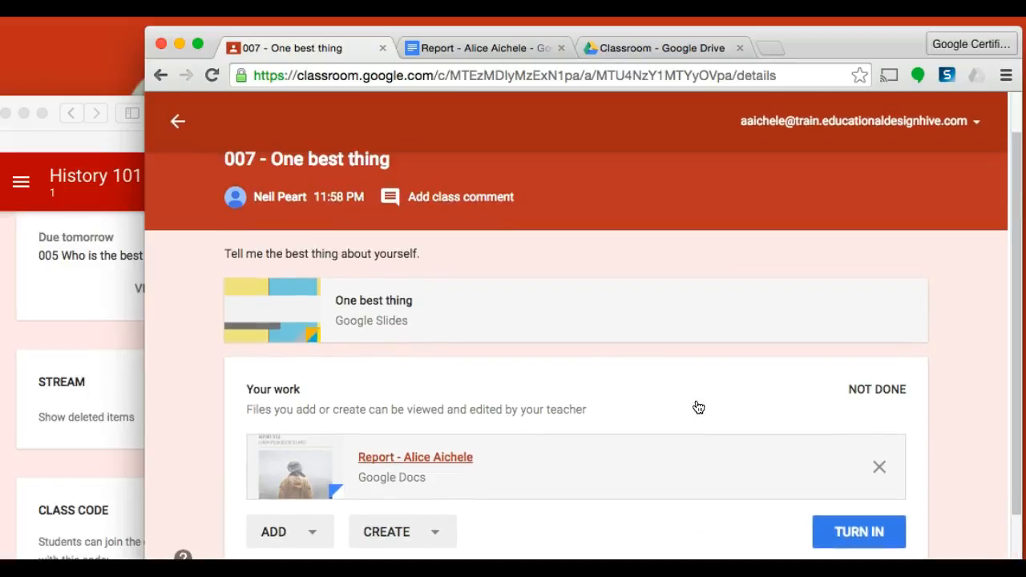
pyautogui.click(360, 301)
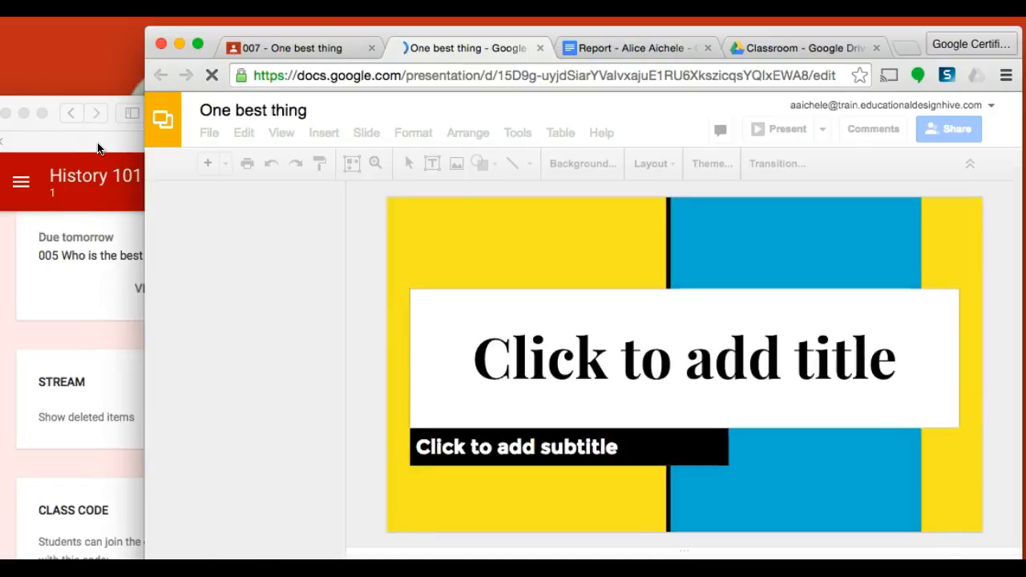
# Switch to the teacher's Safari window and open the first student's Report copy from the student work of "007 - One best thing"
pyautogui.click(98, 148)
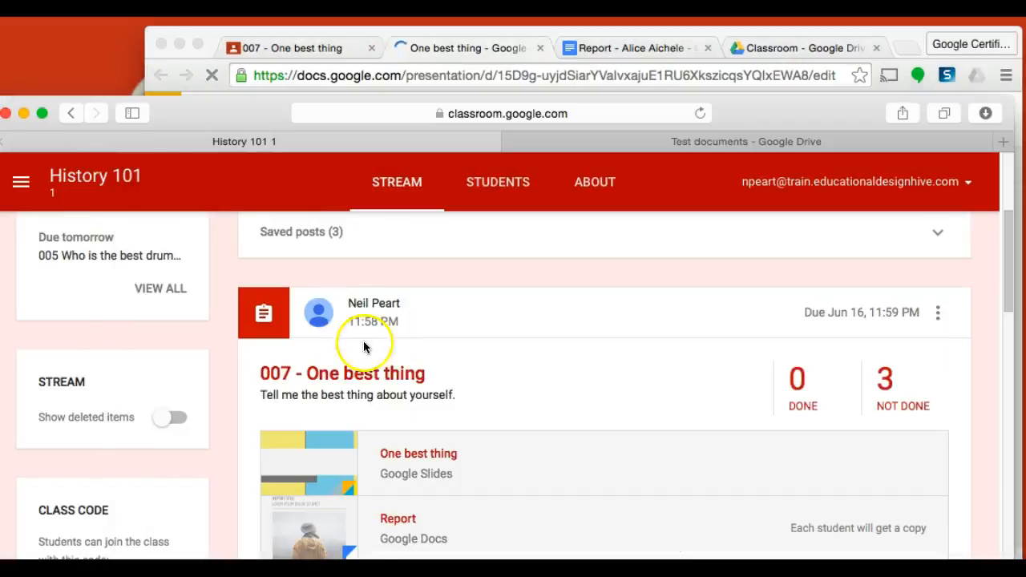
pyautogui.click(321, 384)
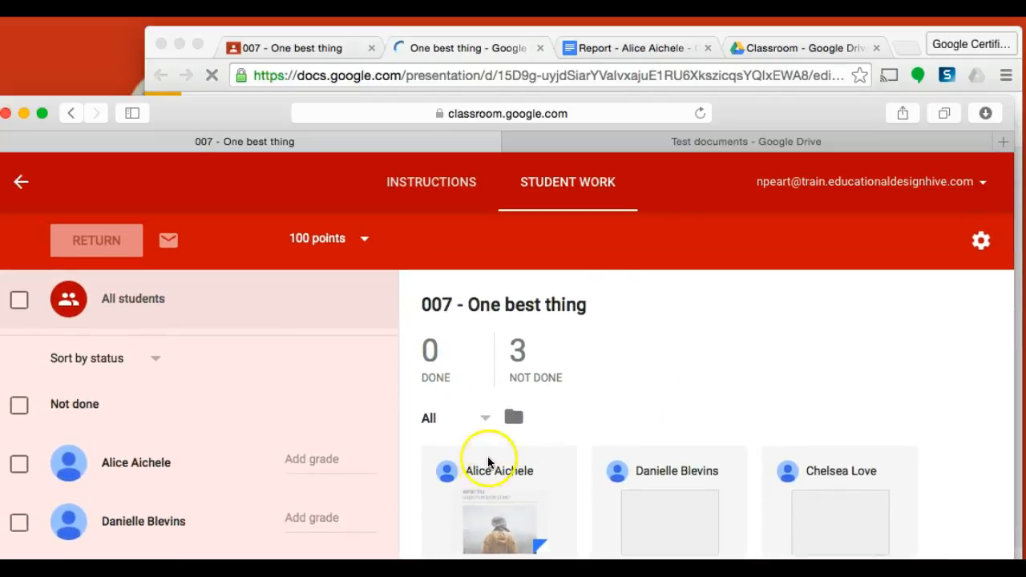
pyautogui.moveTo(773, 105); pyautogui.dragTo(779, 37)
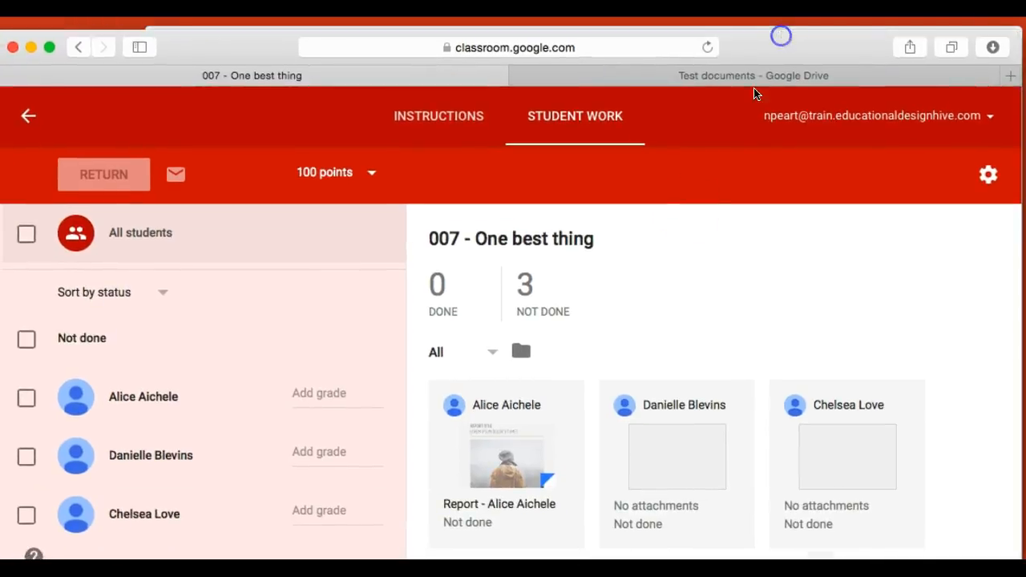
pyautogui.click(508, 511)
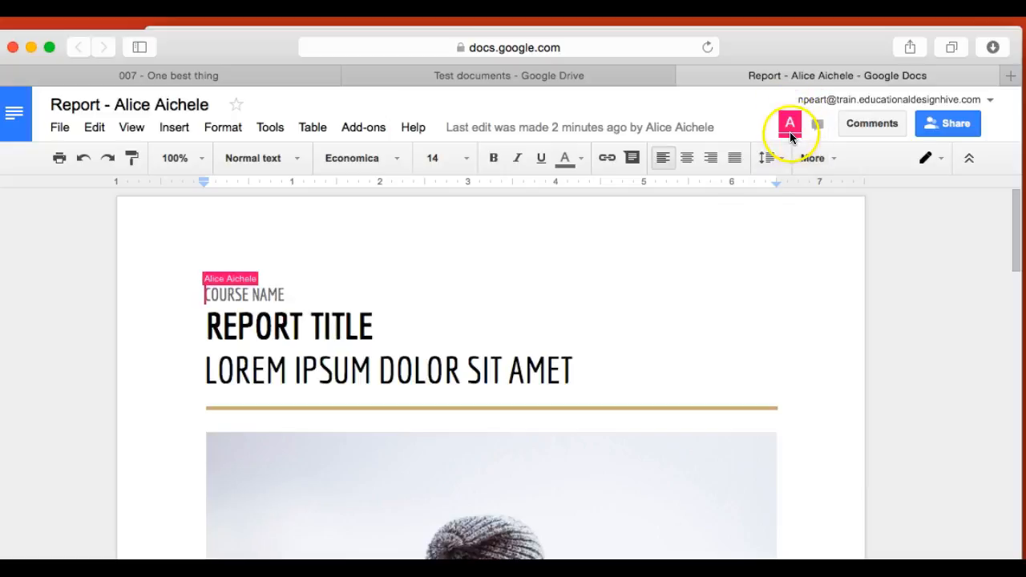
# Review the assignment's student work overview and compare it with the files in the teacher's Test documents folder in Drive
pyautogui.click(195, 79)
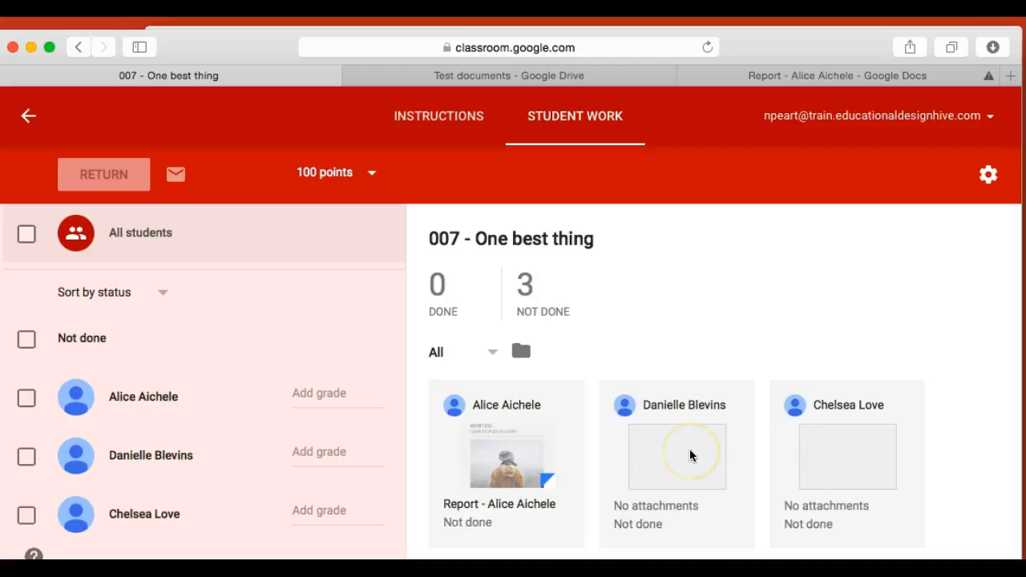
pyautogui.click(546, 76)
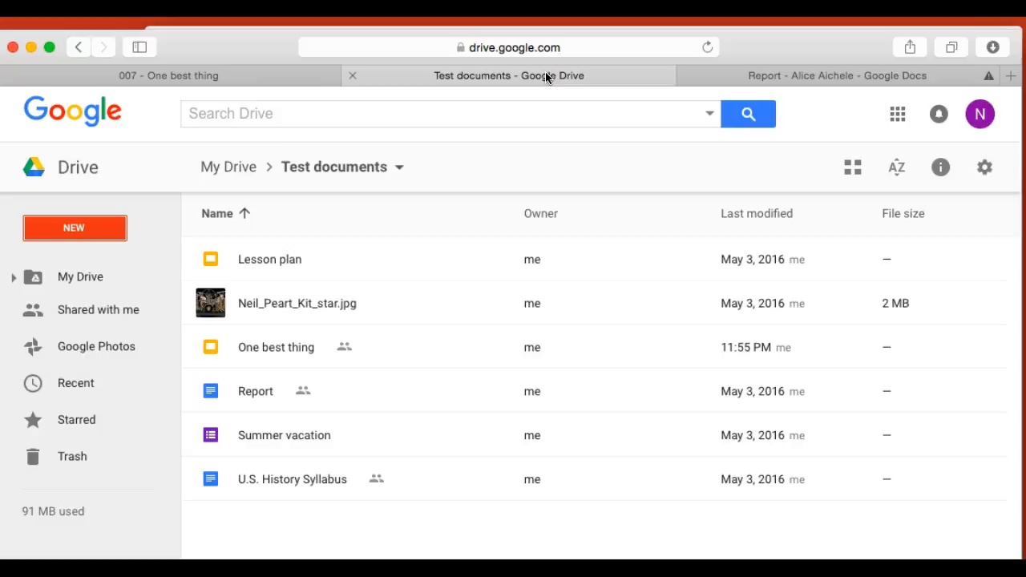
pyautogui.click(257, 76)
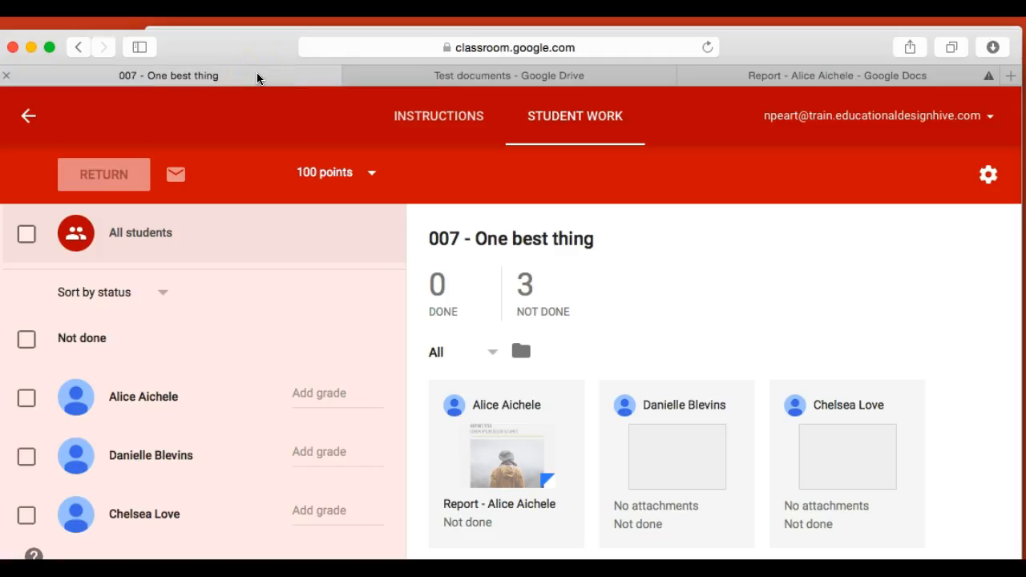